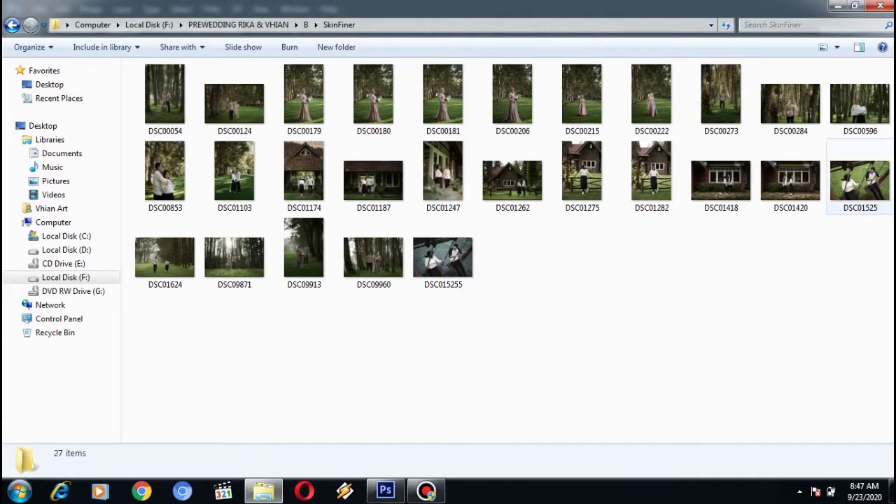
Drag the swing photo DSC01525 from Explorer into Photoshop so it opens in Camera Raw.
click(860, 179)
drag(860, 178, 386, 490)
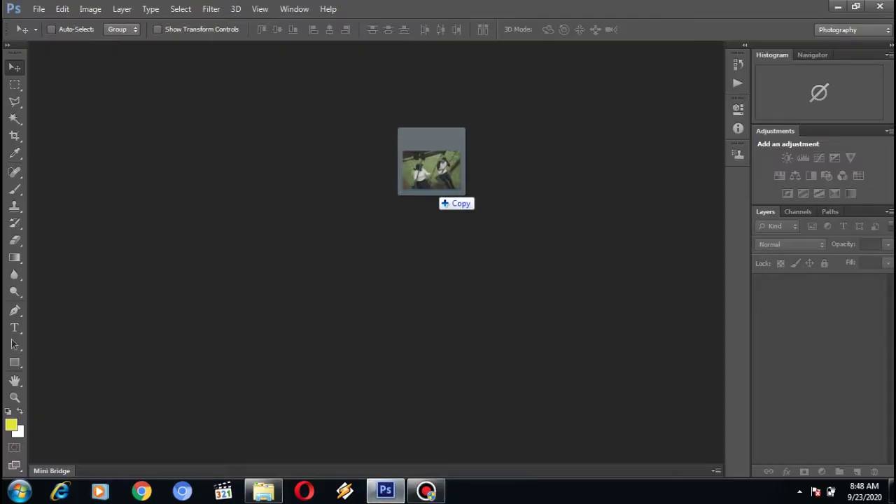
drag(385, 490, 432, 195)
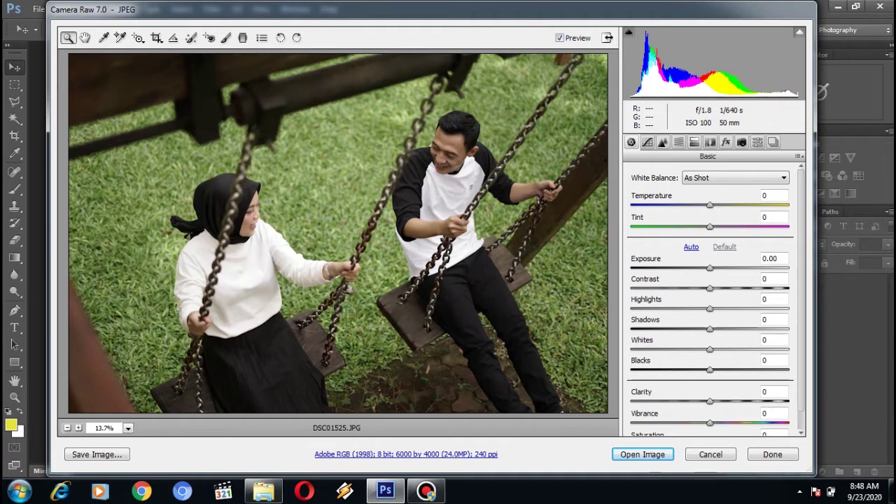
In the Basic panel, set Exposure to +0.50 and Highlights to -82.
scroll(711, 301, down, 1)
scroll(711, 301, down, 1)
scroll(711, 301, down, 1)
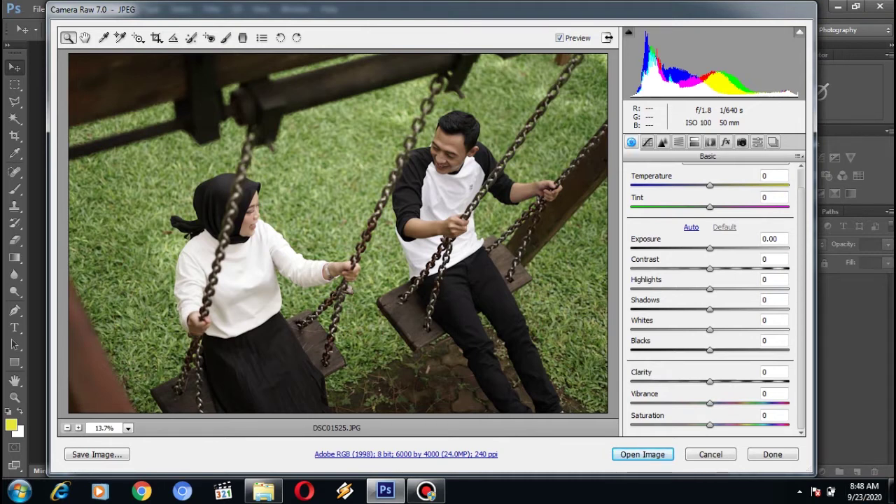
click(776, 239)
key(BackSpace)
key(BackSpace)
text(5)
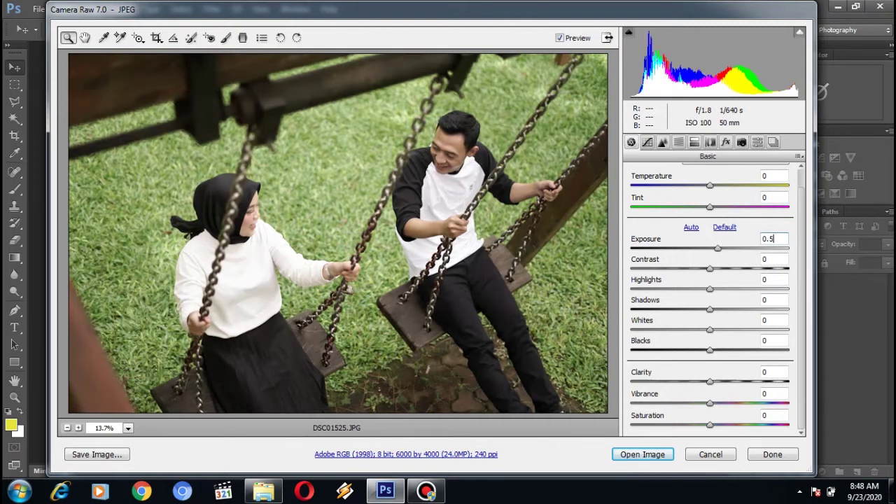
text(0)
key(Tab)
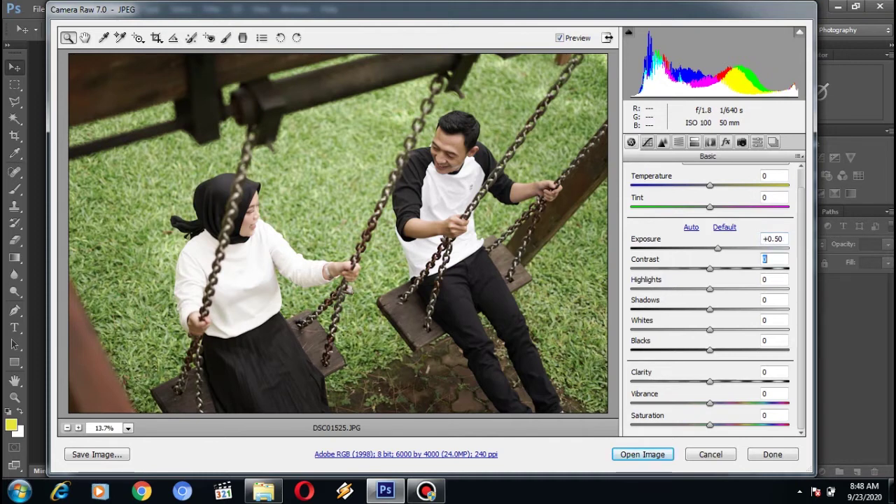
key(Tab)
text(-82)
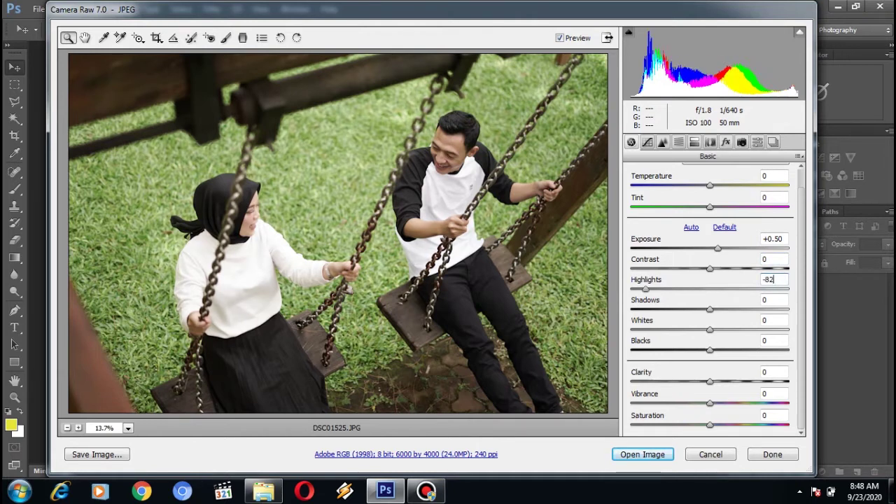
key(Tab)
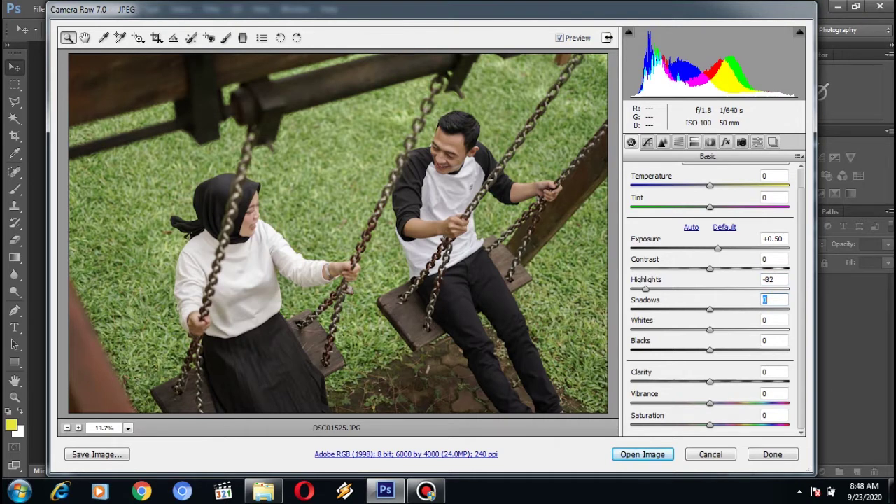
Set Shadows +30, Blacks -26, Clarity +44, Vibrance +13 and Saturation -15.
text(30)
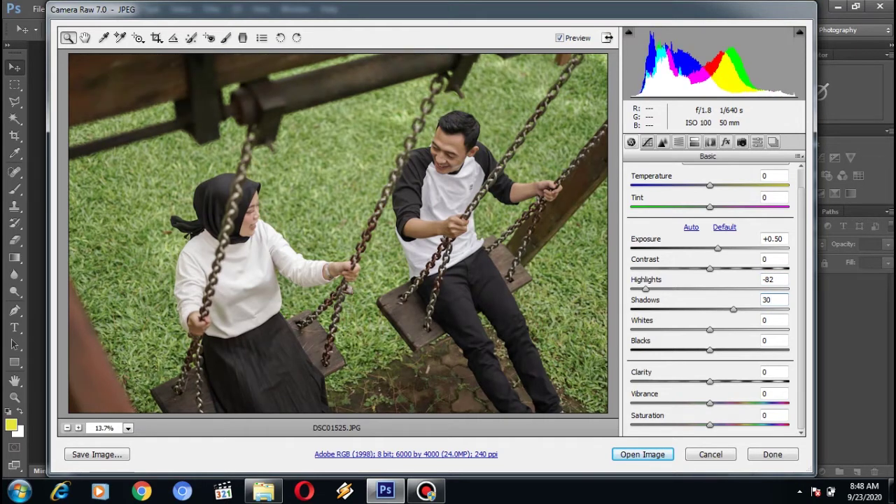
key(Tab)
key(Tab)
text(-26)
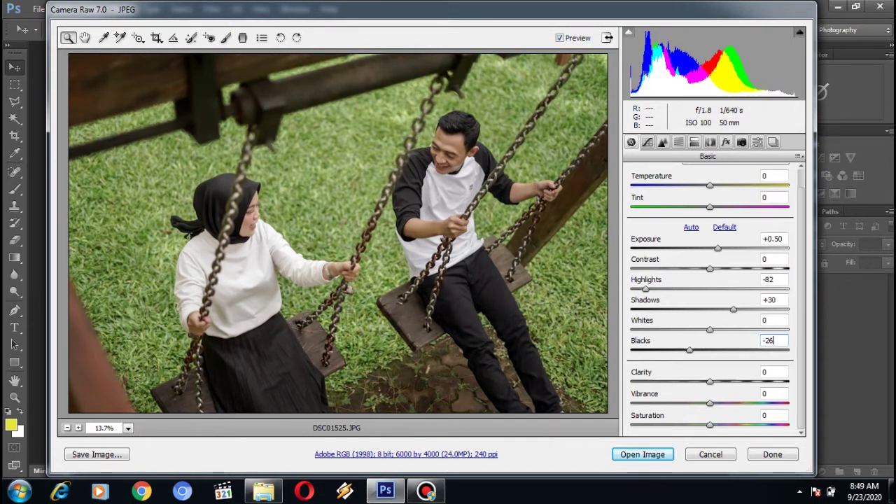
key(Tab)
text(44)
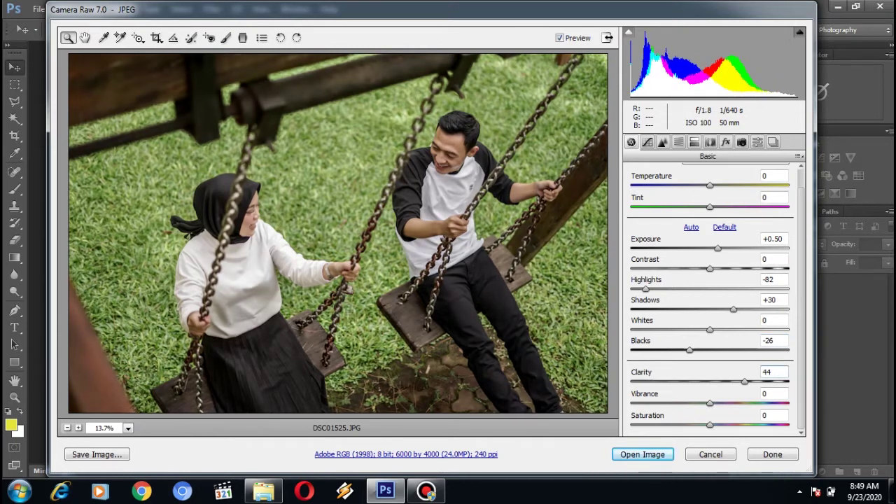
key(Tab)
text(13)
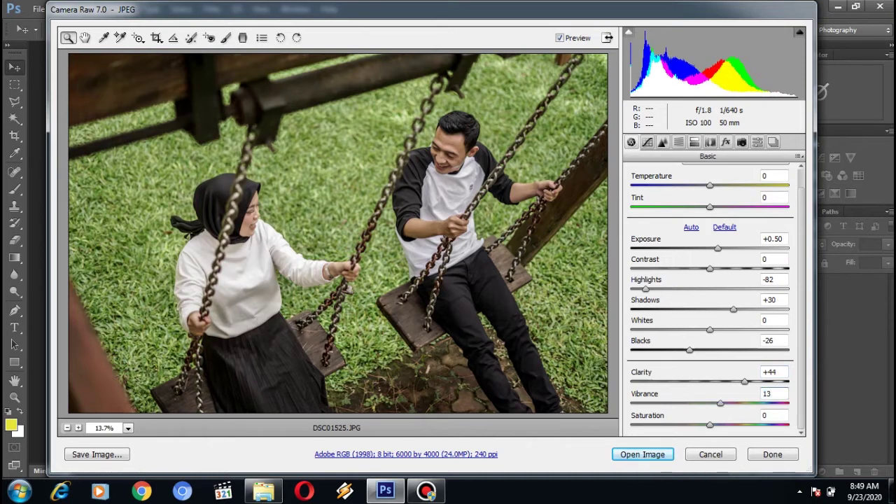
key(Tab)
text(-15)
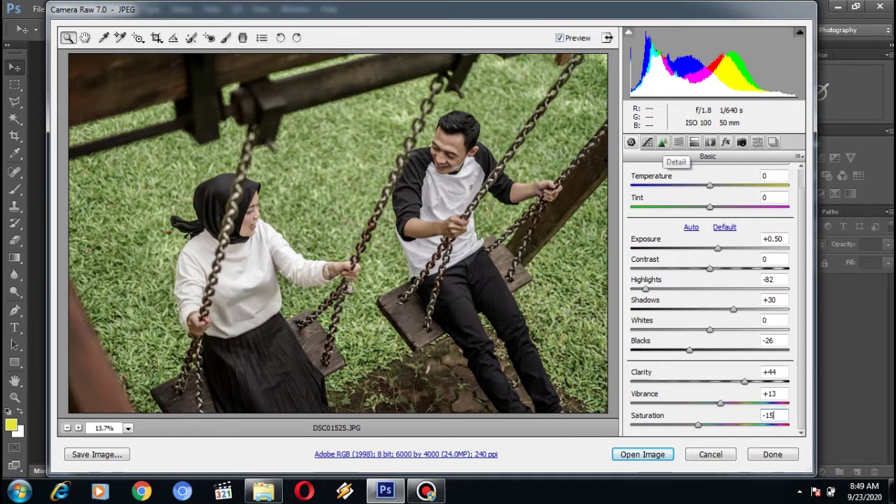
click(663, 142)
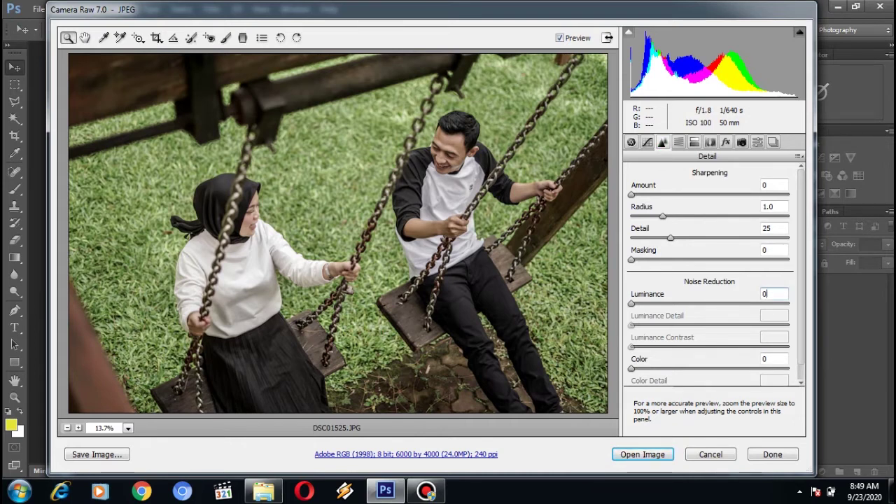
Set Luminance noise reduction to 45 in the Detail panel.
key(BackSpace)
text(45)
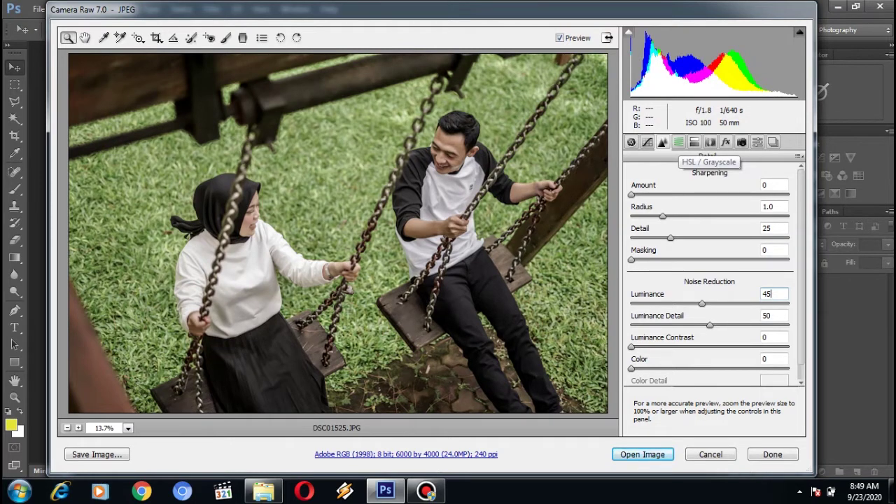
click(679, 142)
Set HSL hue values: Oranges -9, Yellows -53, Greens -100.
click(637, 192)
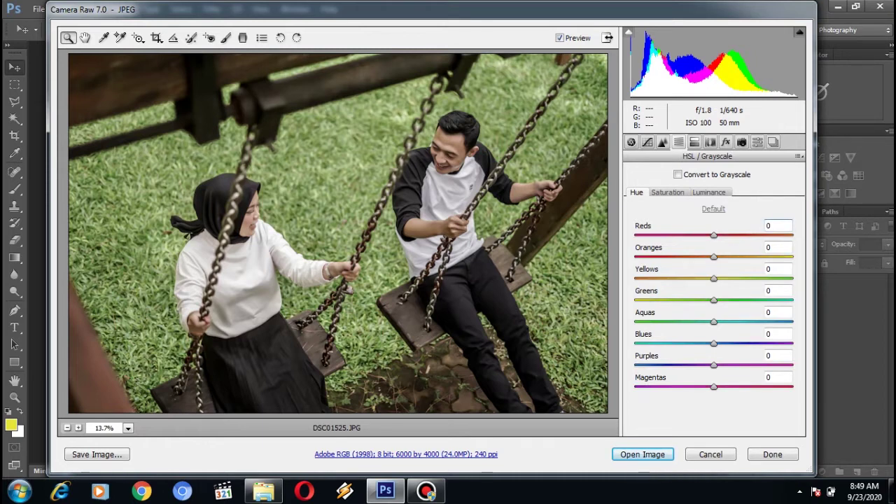
key(Tab)
text(-9)
key(Tab)
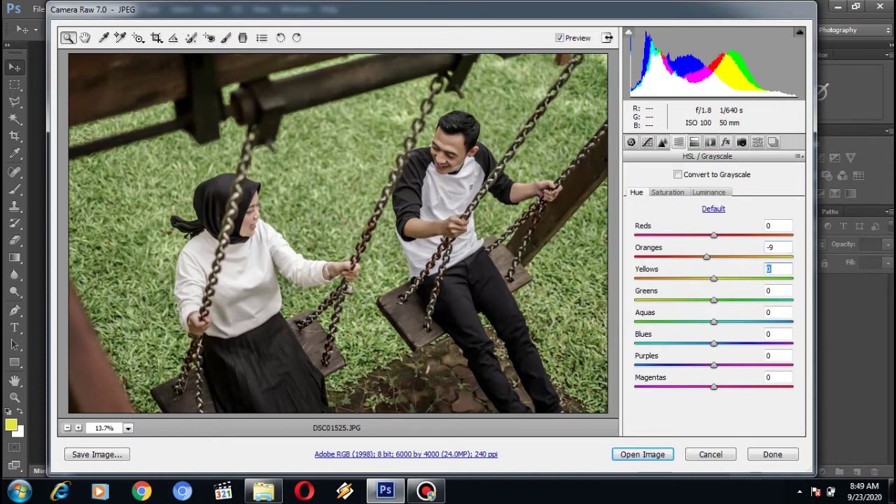
text(-5)
text(3)
key(Tab)
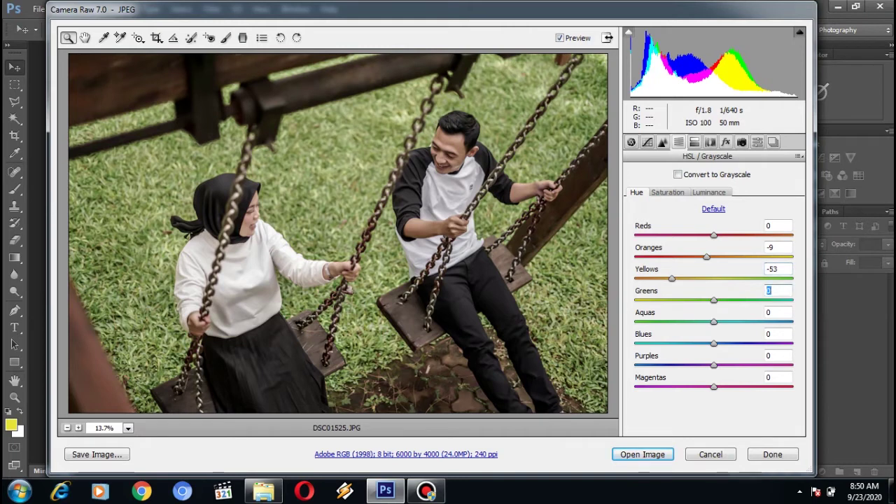
text(-100)
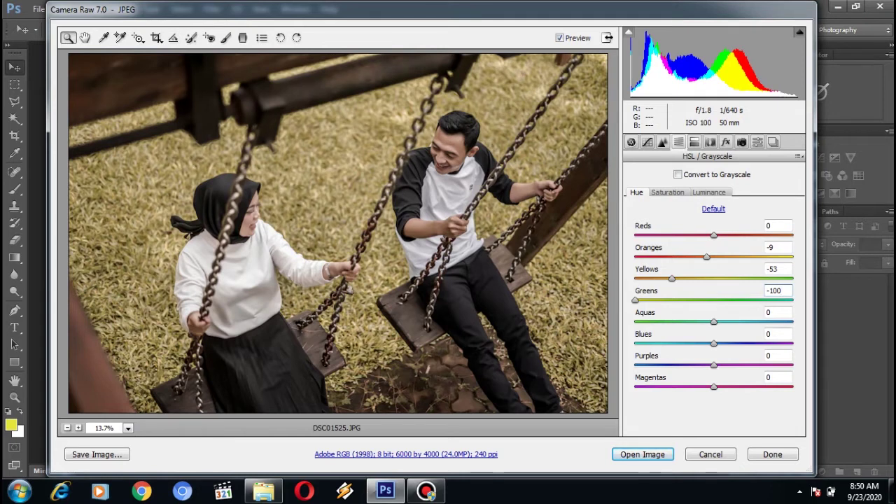
click(668, 192)
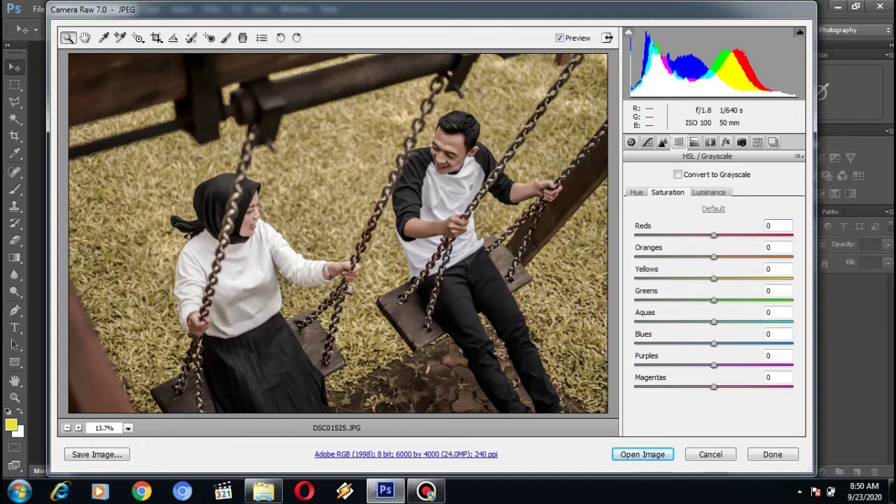
Set HSL saturation: Reds +34, Oranges +13, Yellows -38, Greens -100, Aquas -100.
text(34)
key(BackSpace)
key(BackSpace)
key(BackSpace)
text(34)
key(Tab)
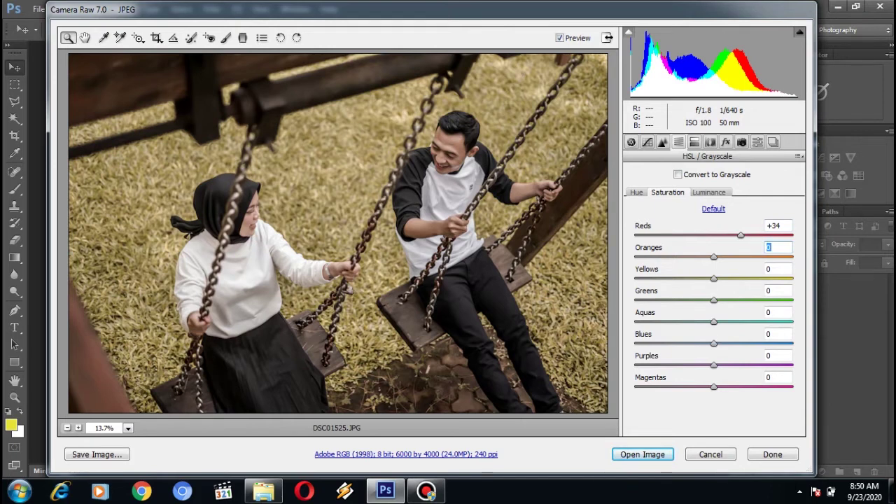
text(13)
key(Tab)
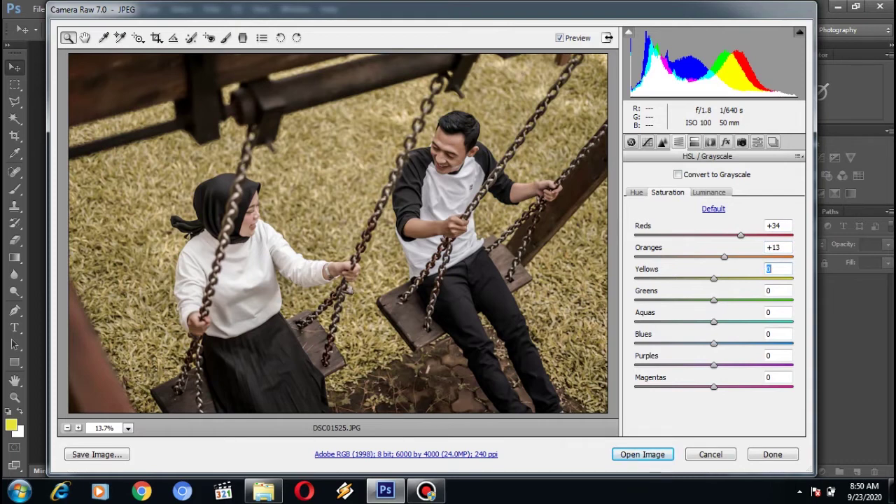
text(-38)
key(Tab)
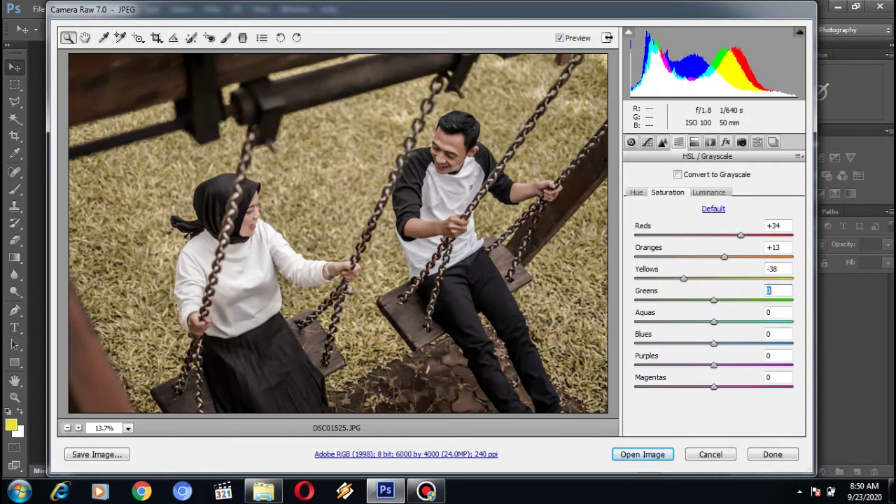
text(-100)
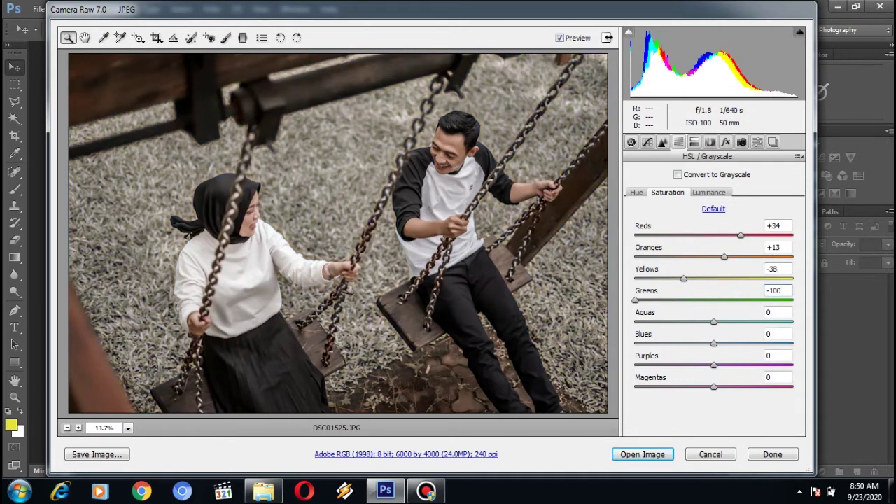
key(Tab)
text(-100)
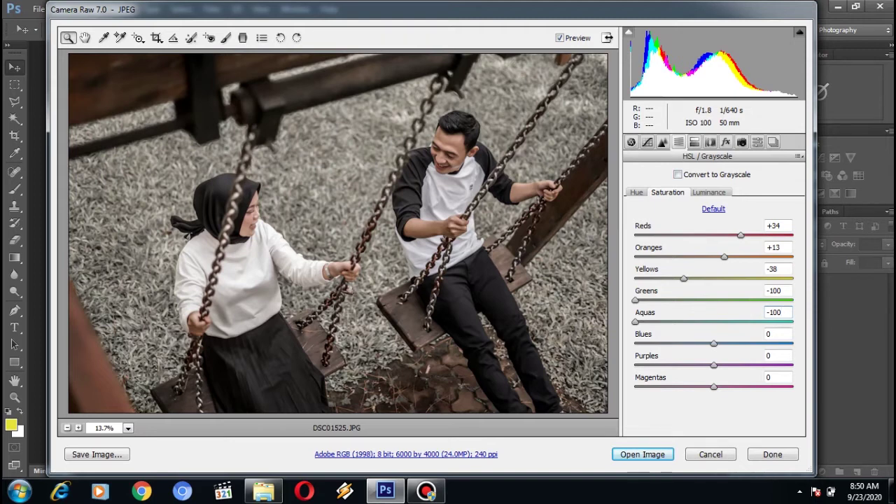
key(ctrl+alt+shift+l)
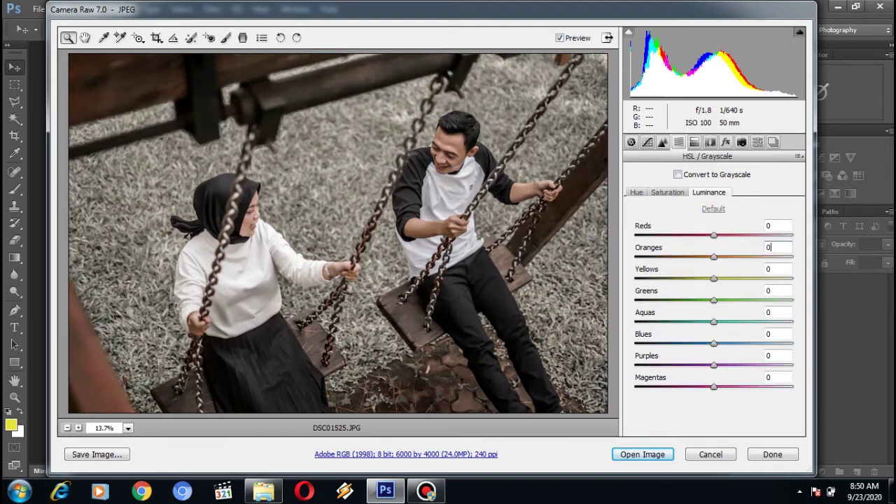
Raise the Oranges luminance to +15.
key(BackSpace)
text(15)
key(Tab)
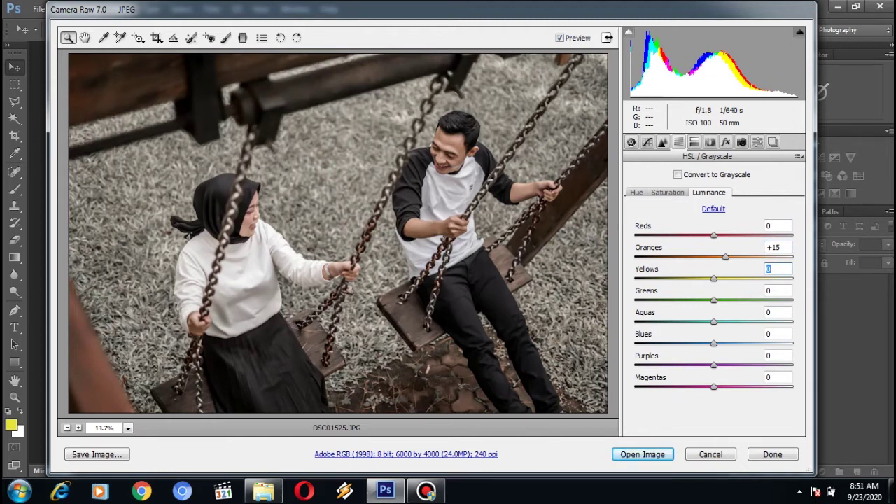
Apply a post-crop vignette with Amount -12 in the Effects panel.
click(726, 142)
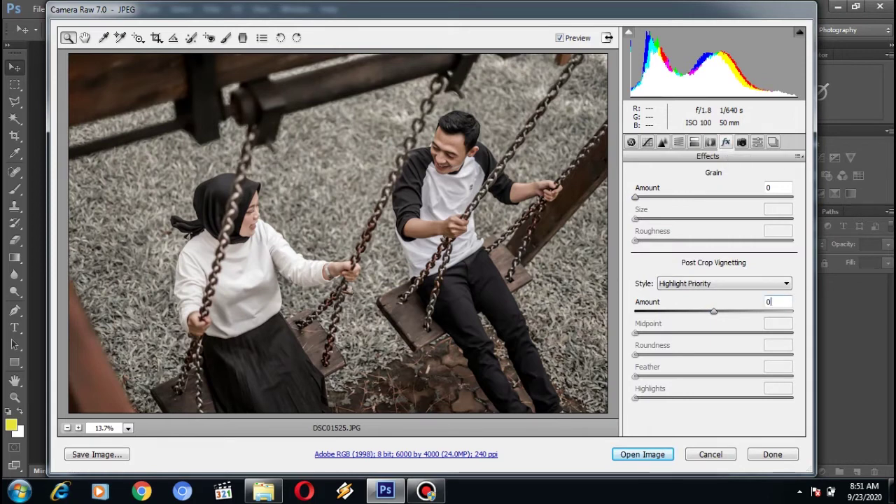
key(BackSpace)
text(-1)
text(2)
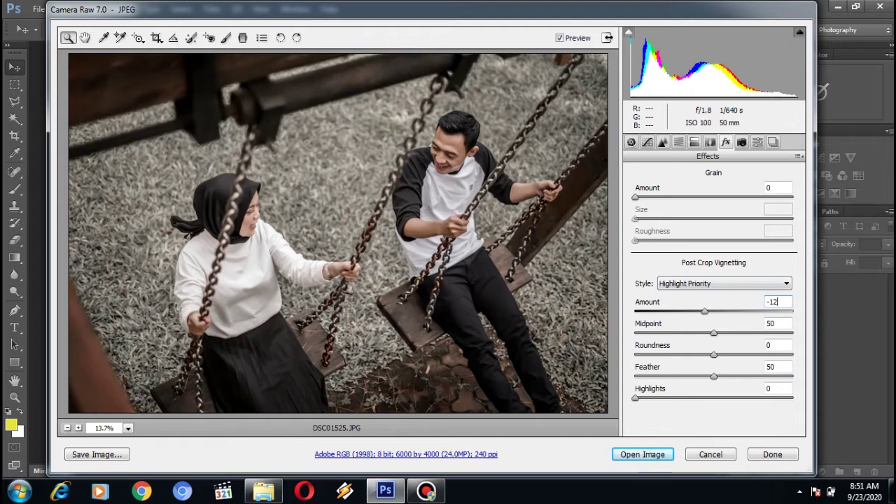
click(799, 156)
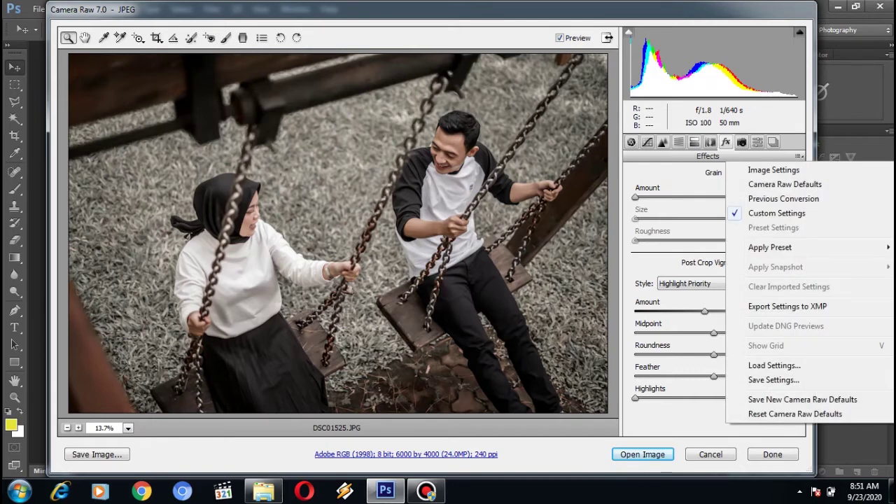
Save the settings as the 'Brown Look Effect' preset, replace the existing file, and open the image.
click(774, 380)
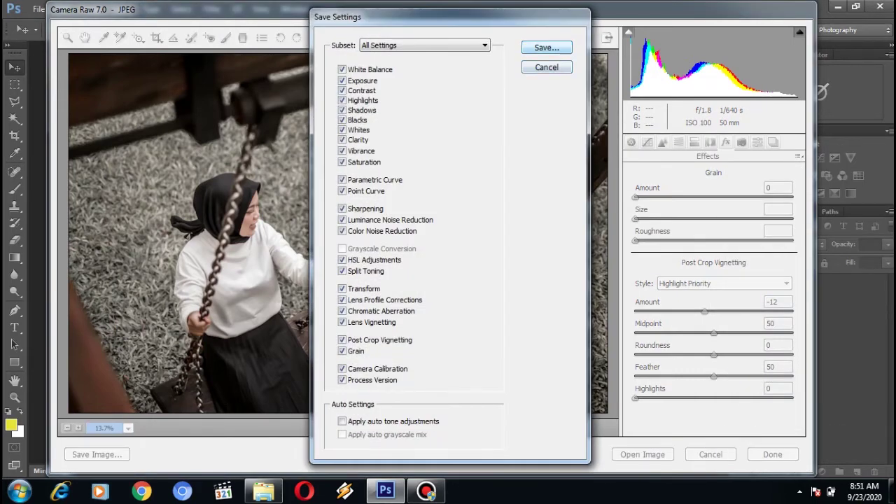
key(Escape)
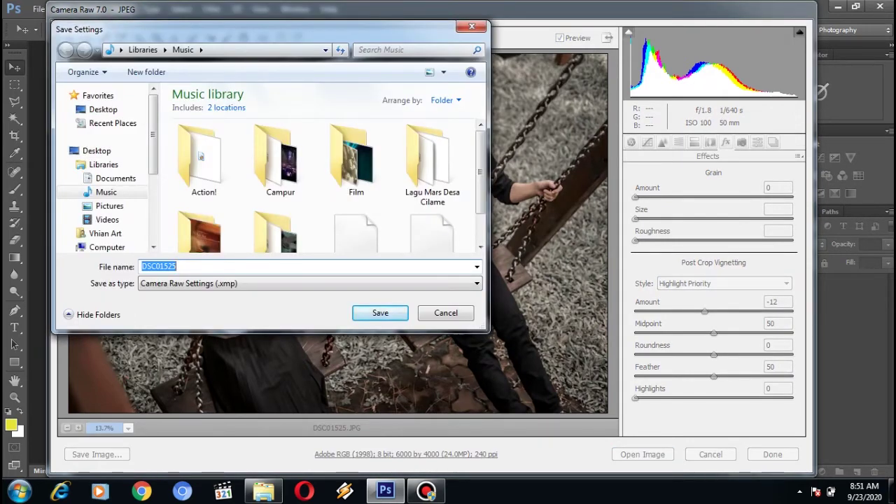
text(Brown )
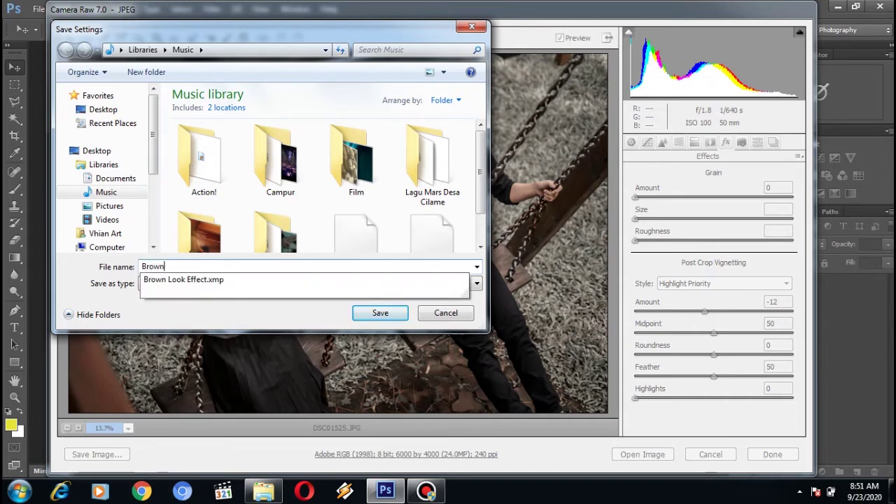
text(Look Effect)
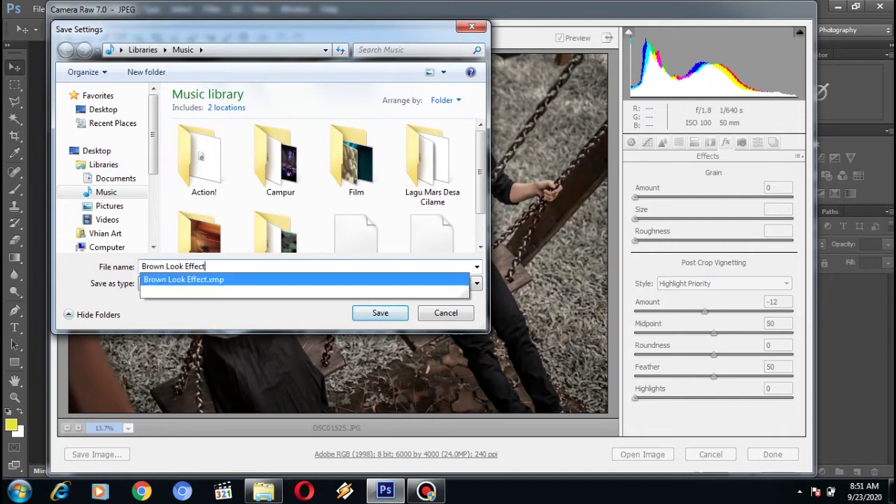
click(380, 313)
click(380, 313)
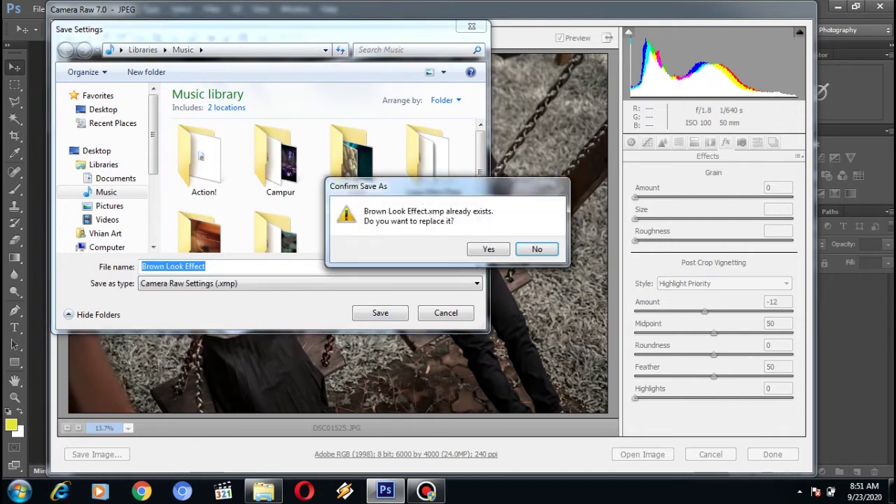
click(491, 247)
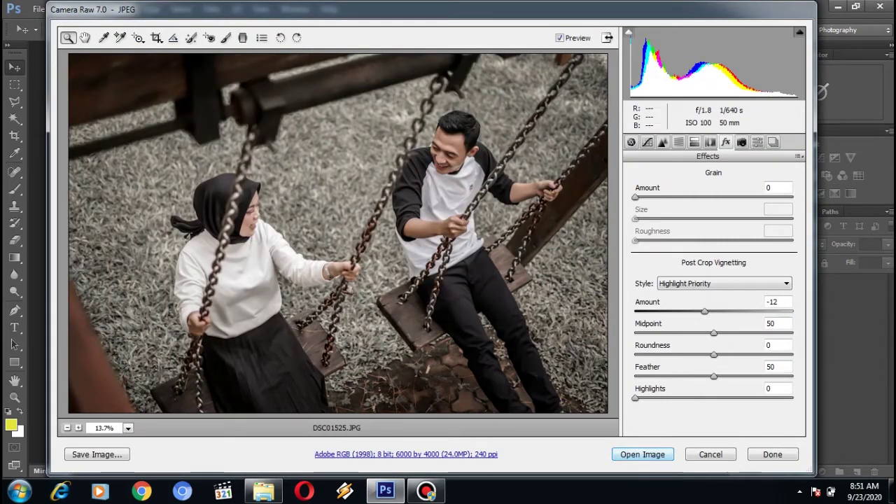
click(642, 454)
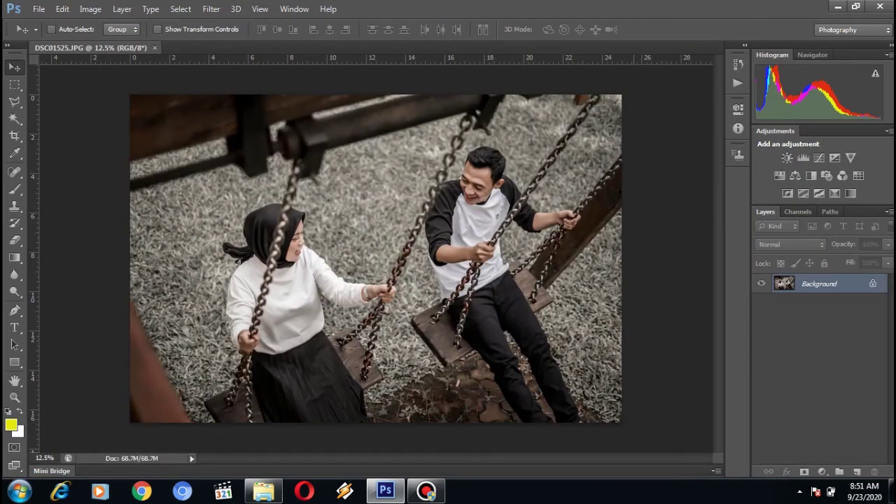
key(alt+Tab)
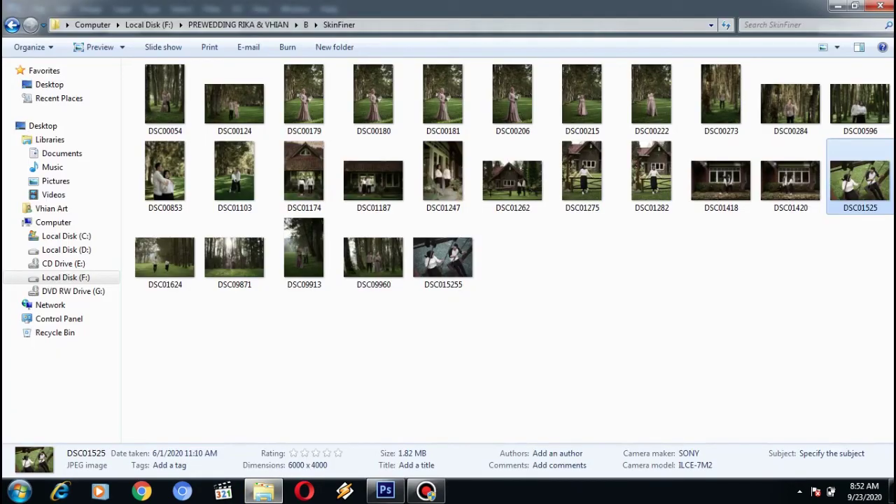
Drag photo DSC01247 from Explorer into Photoshop to open it in Camera Raw.
click(443, 175)
mouse_move(443, 175)
mouse_down()
mouse_move(393, 490)
mouse_move(376, 280)
mouse_up()
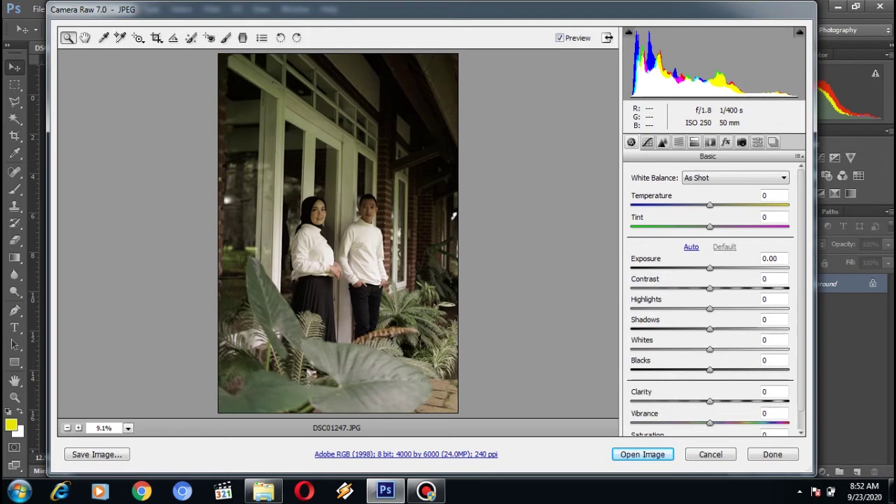
Load the Brown Look Effect.xmp settings onto DSC01247 and open it in Photoshop.
click(799, 156)
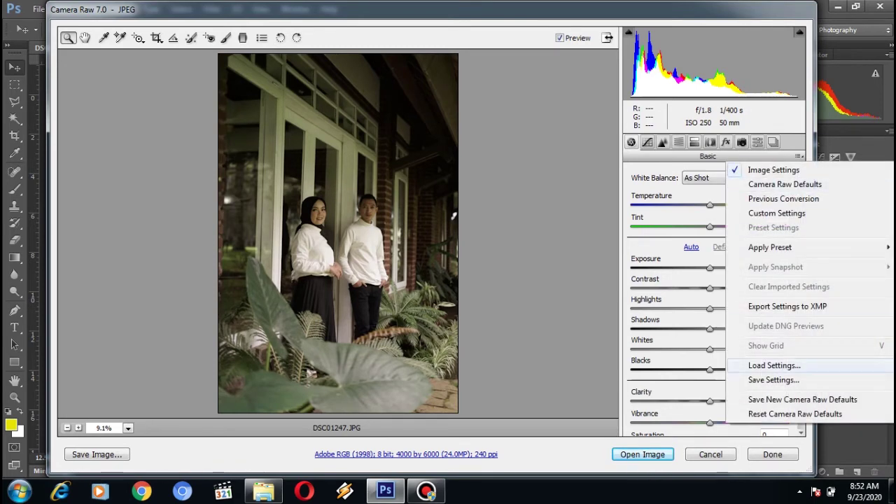
click(774, 365)
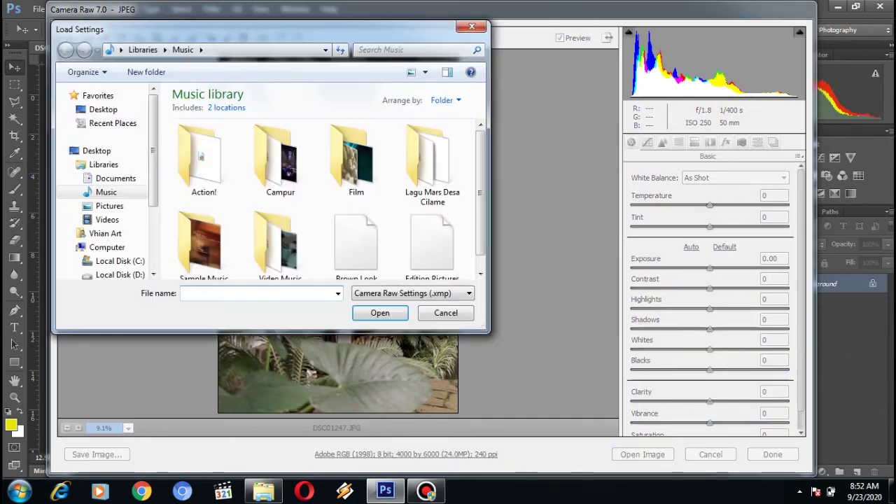
click(356, 244)
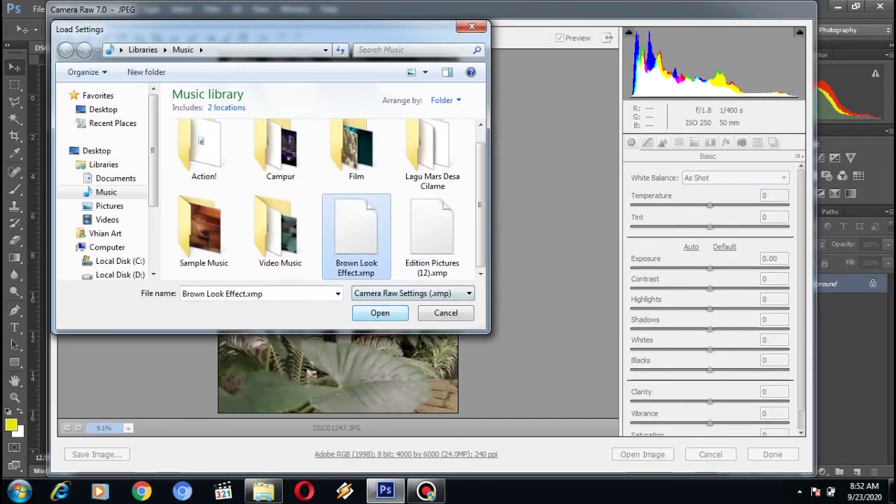
click(380, 313)
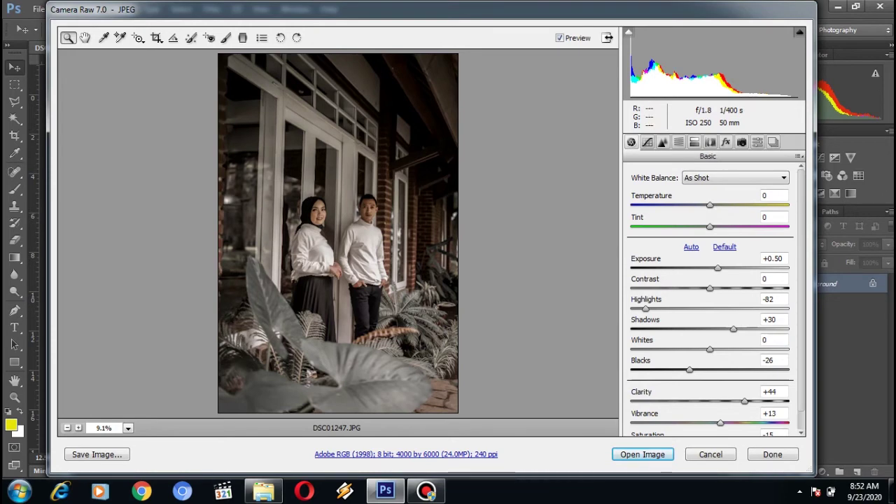
click(643, 454)
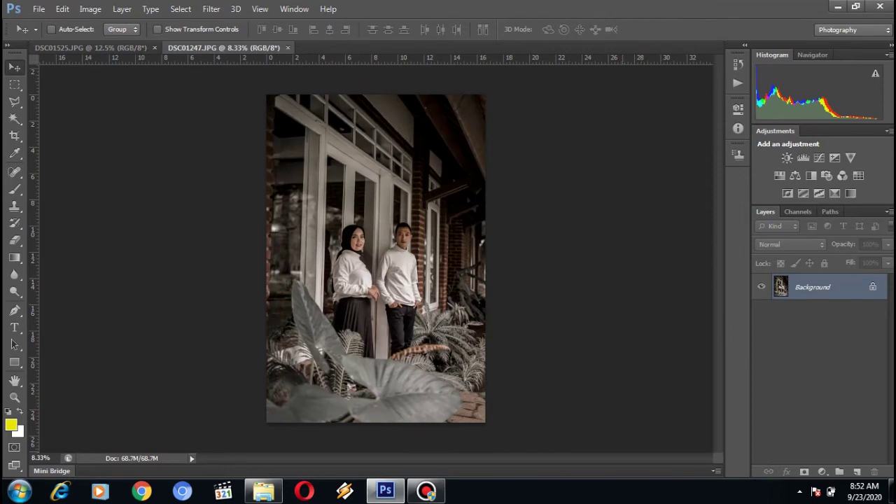
click(263, 492)
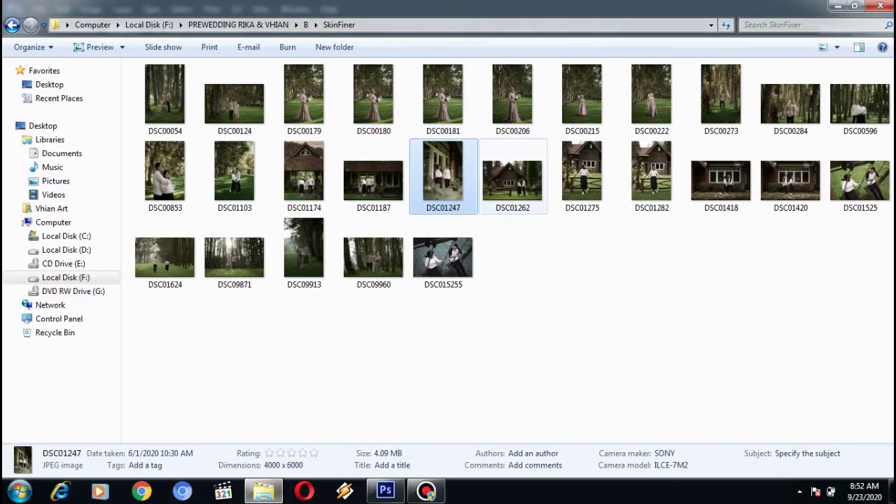
Drag photo DSC01262 from Explorer onto Photoshop to open it in Camera Raw.
click(512, 179)
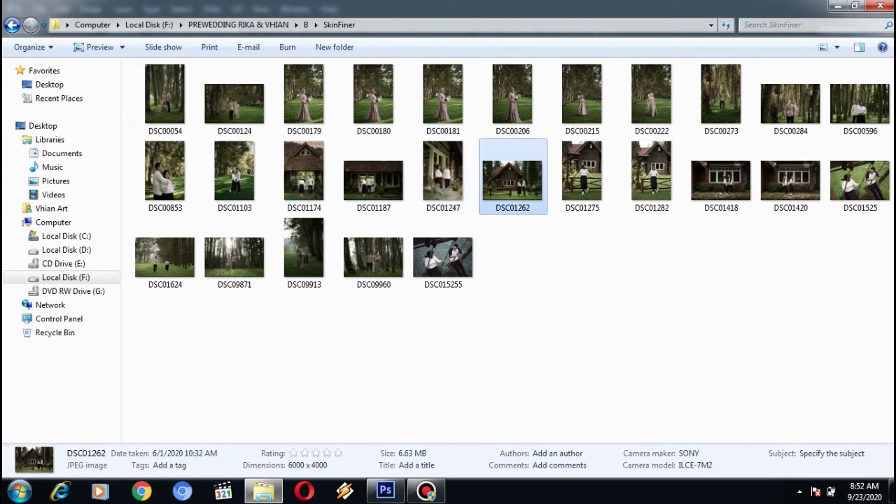
mouse_move(512, 178)
mouse_down()
mouse_move(386, 490)
mouse_move(376, 259)
mouse_move(575, 59)
mouse_up()
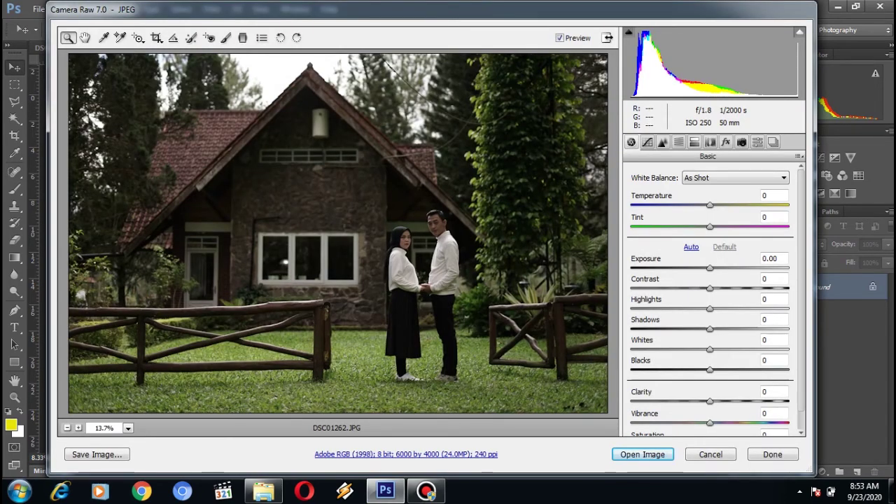
Load the Brown Look Effect.xmp settings onto DSC01262 and open it in Photoshop.
click(799, 155)
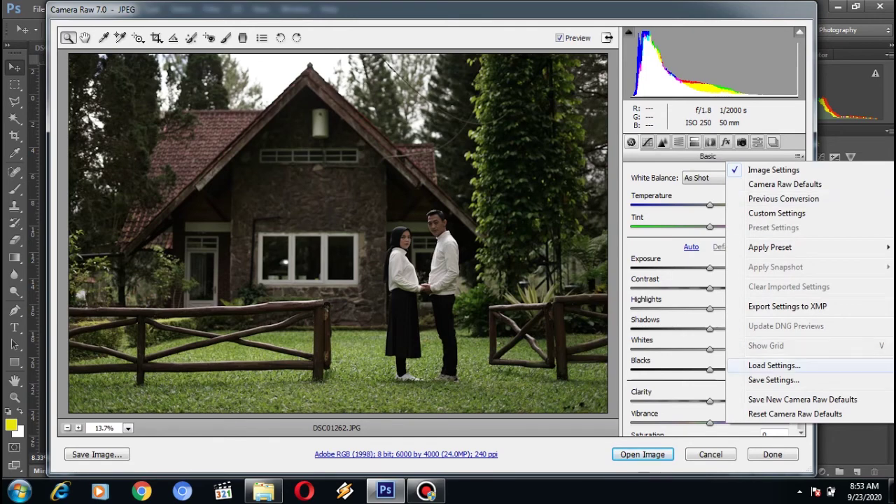
click(774, 365)
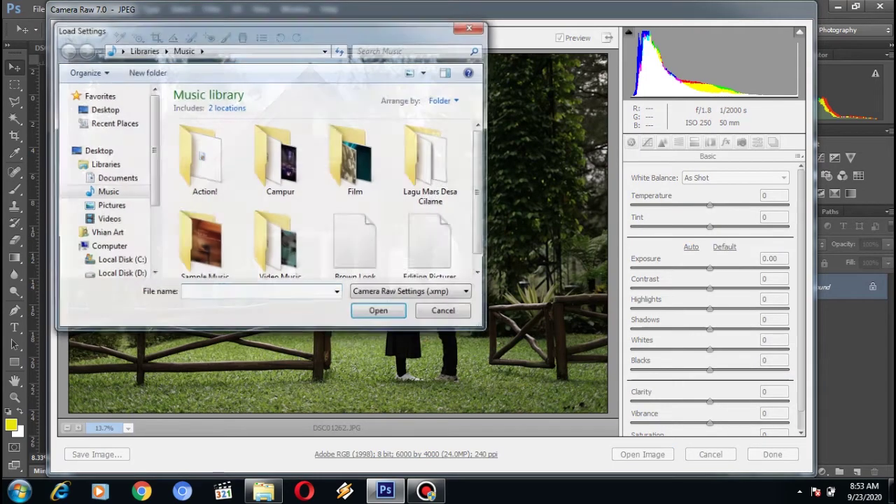
click(356, 242)
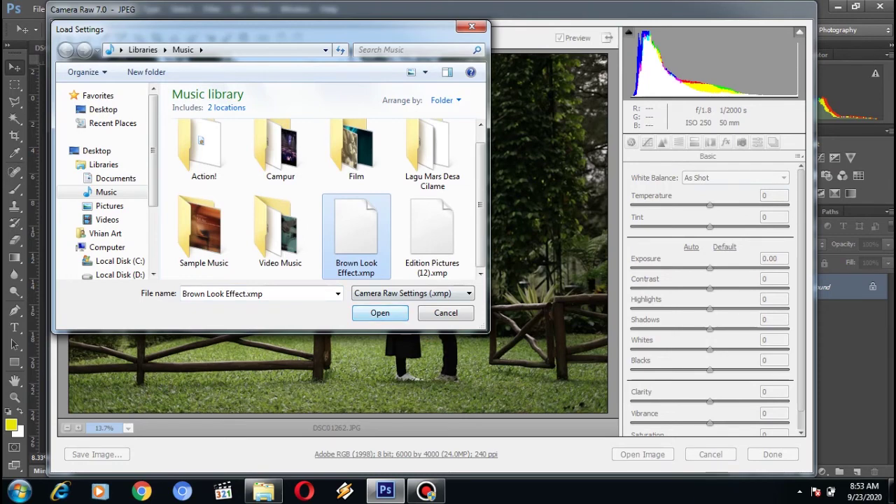
click(380, 313)
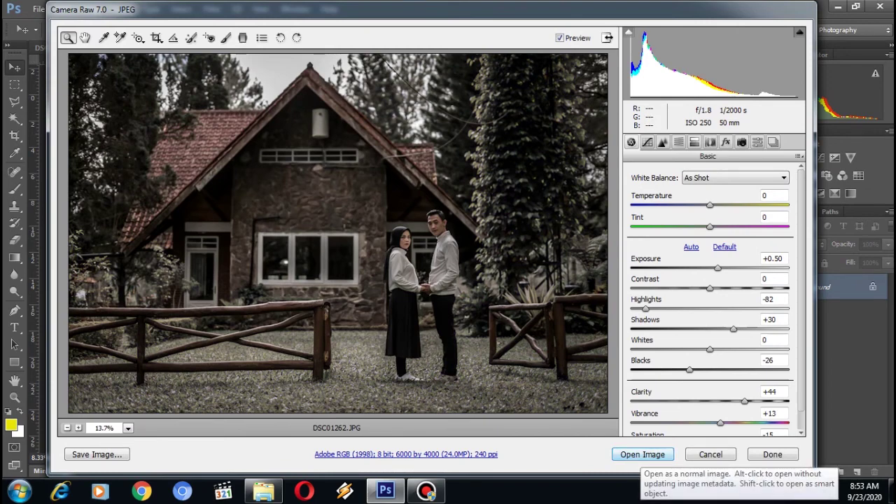
click(642, 454)
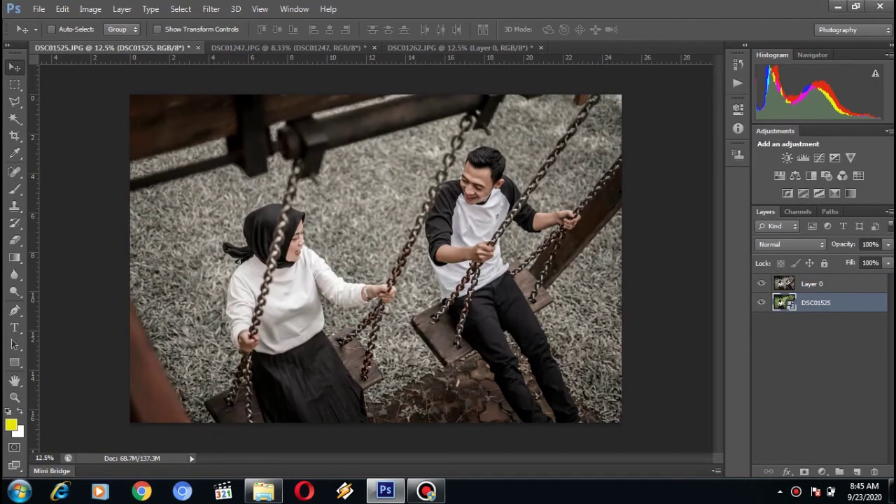
Compare DSC01525 with and without its brown-look Layer 0 twice, then bring up DSC01247.
click(761, 284)
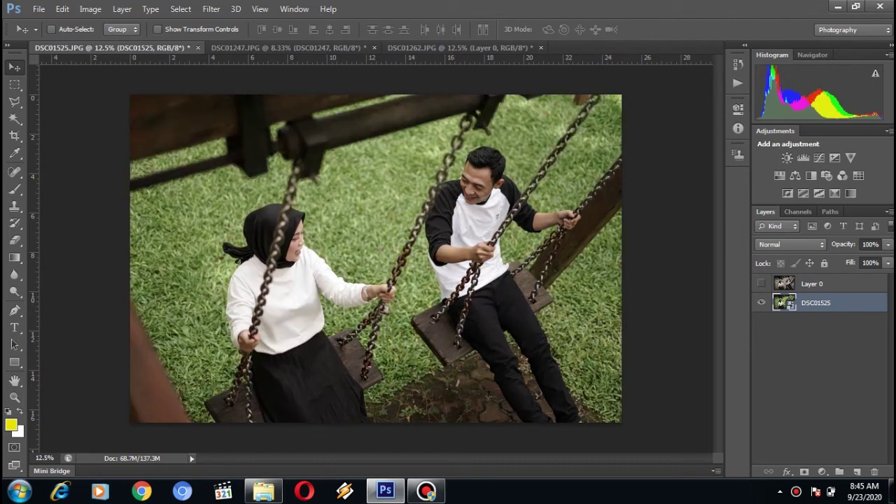
click(761, 284)
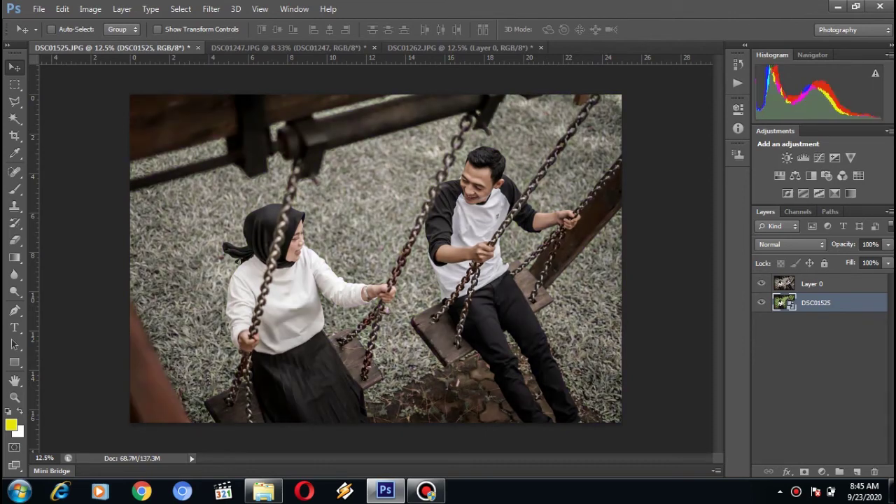
click(762, 284)
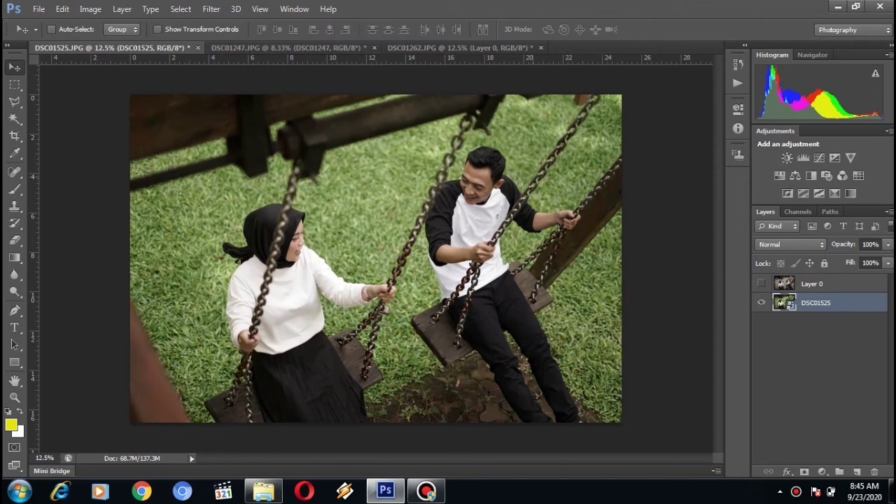
click(761, 284)
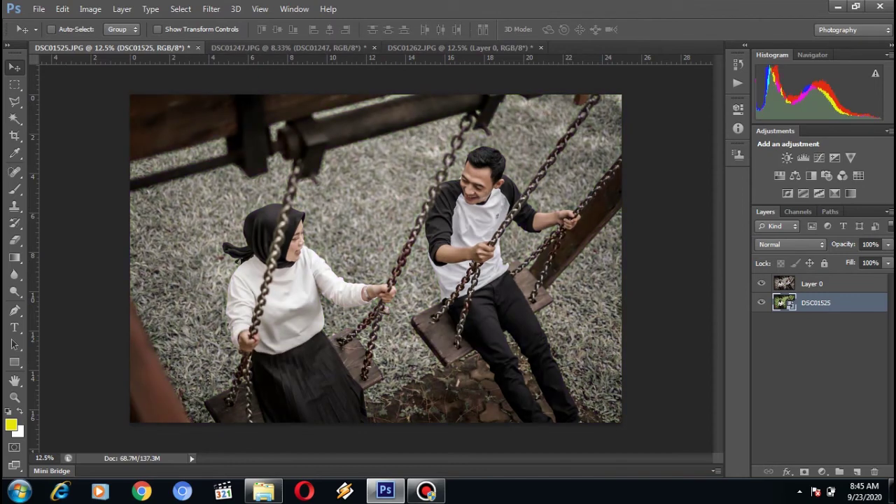
key(ctrl+Tab)
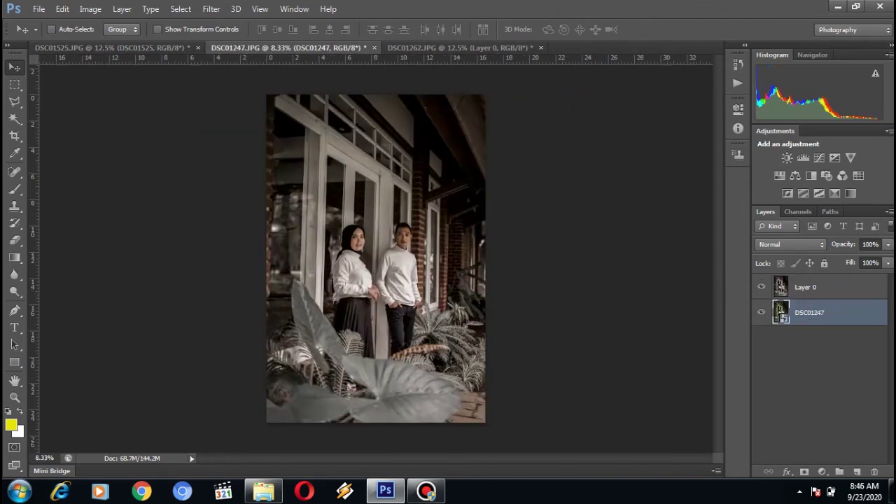
Compare DSC01247, then DSC01262, before and after by hiding and showing their brown-look layers.
click(761, 288)
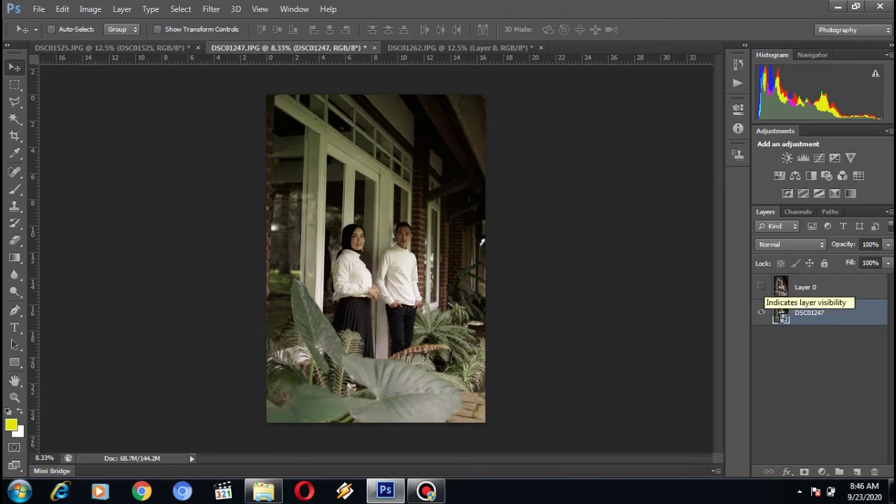
click(761, 287)
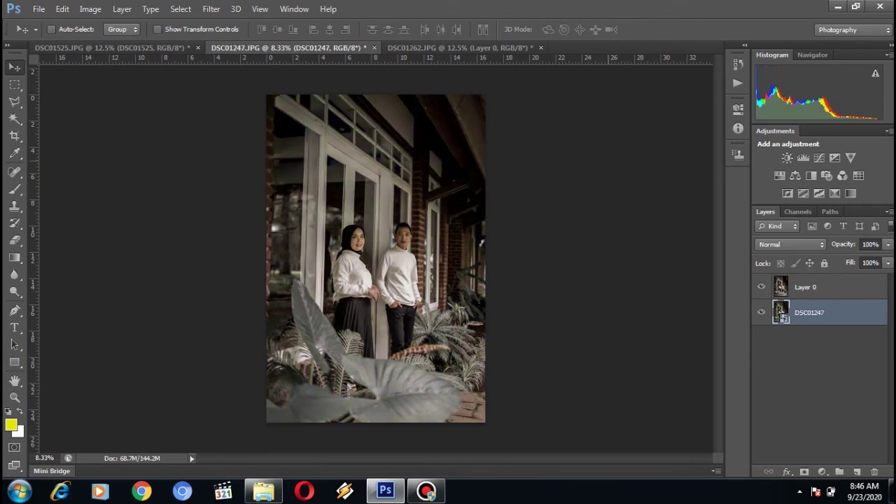
key(ctrl+Tab)
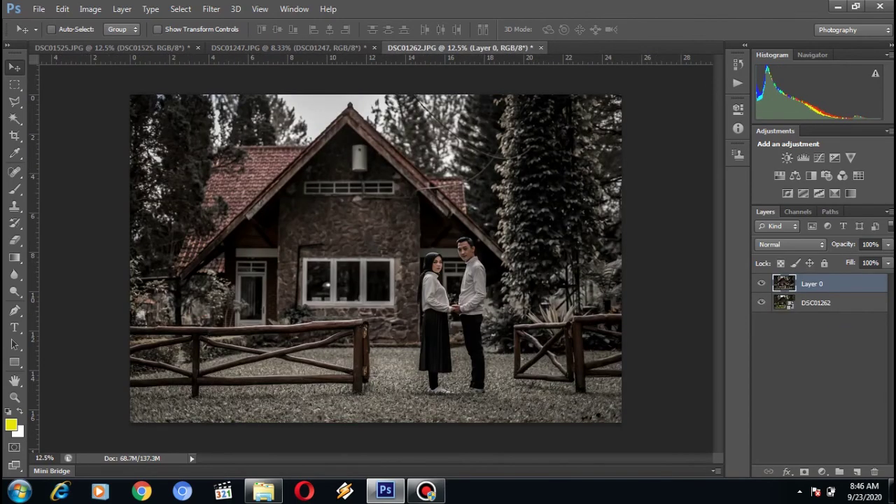
click(761, 284)
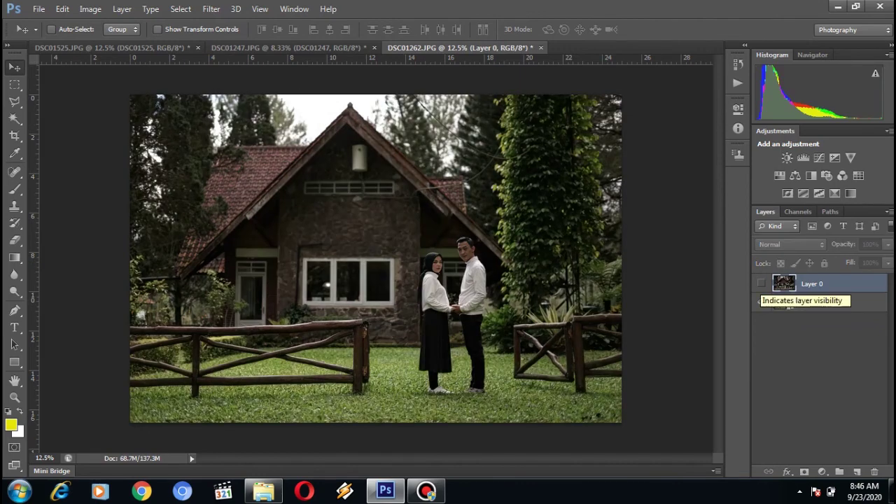
click(761, 284)
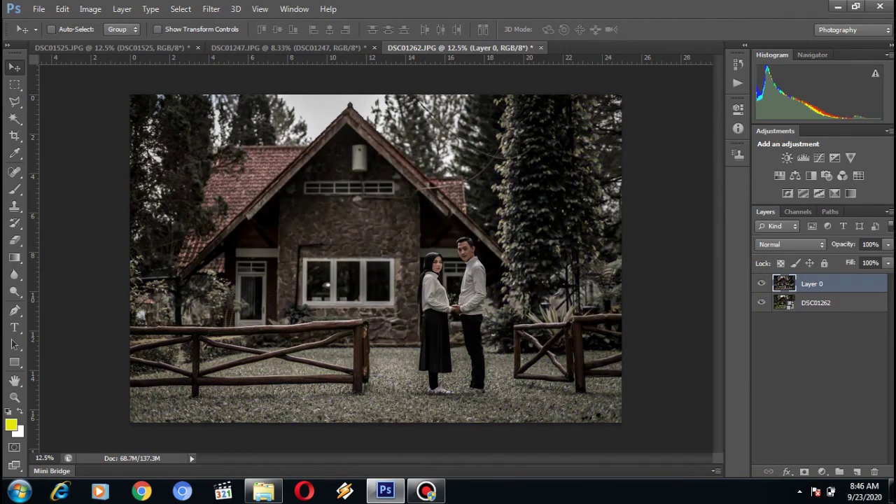